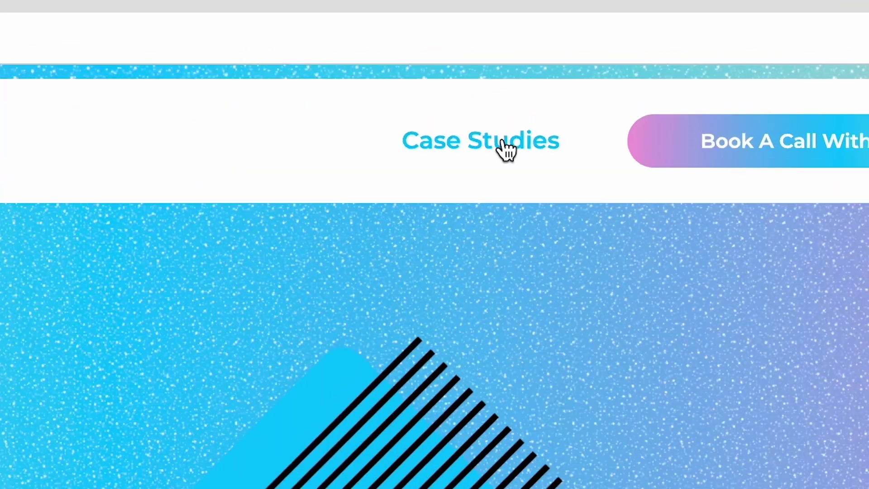
# - Open the agency's Case Studies page and browse its client brands, and look over the Sirge home page
pyautogui.click(506, 149)
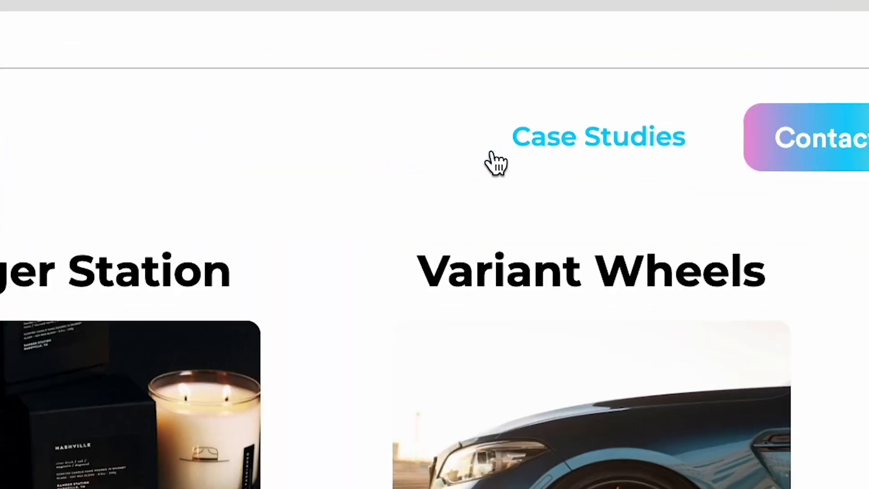
pyautogui.scroll(-1, 836, 255)
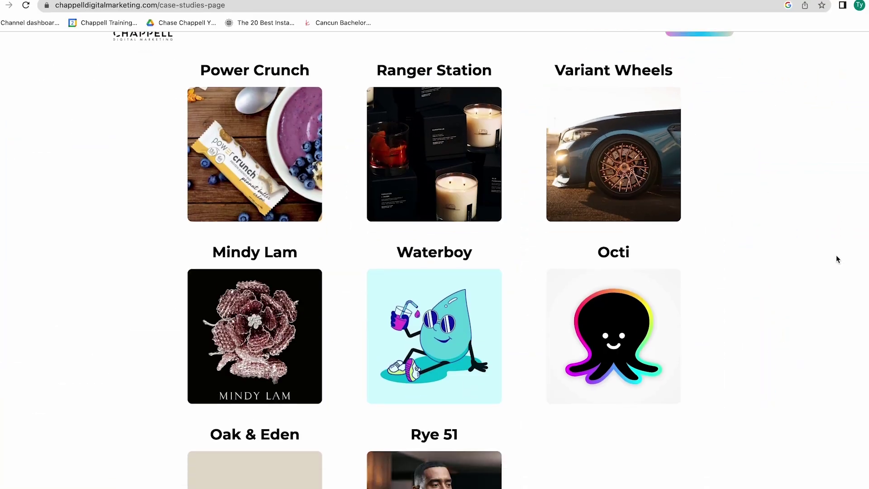
pyautogui.scroll(-2, 837, 256)
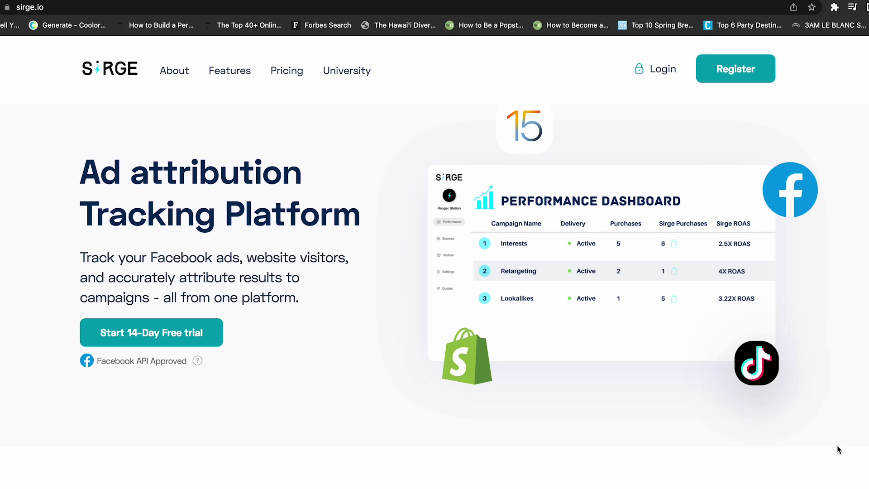
pyautogui.scroll(-15, 838, 449)
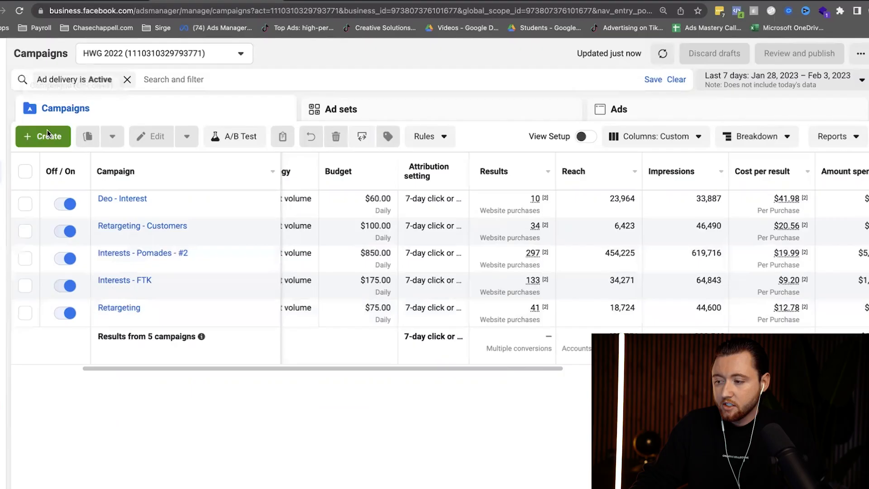
# - Create a new campaign with the Sales objective and the Advantage+ shopping campaign setup
pyautogui.click(45, 138)
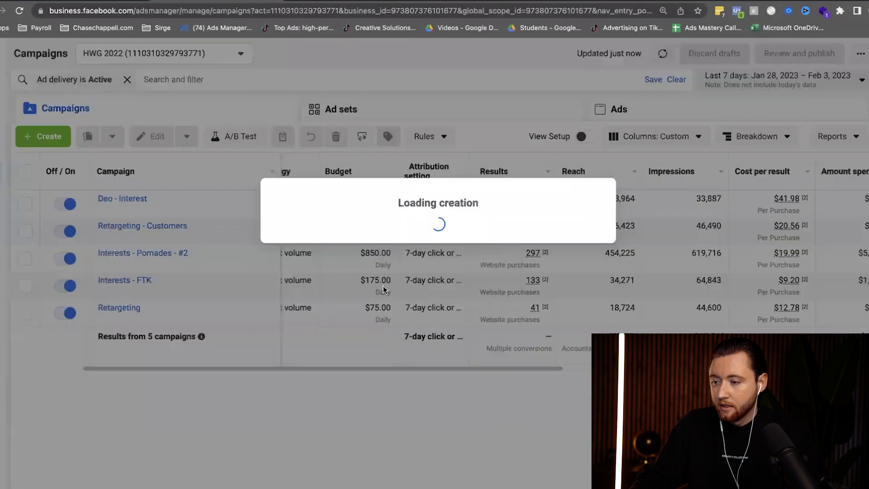
pyautogui.scroll(-3, 422, 365)
pyautogui.scroll(-1, 422, 364)
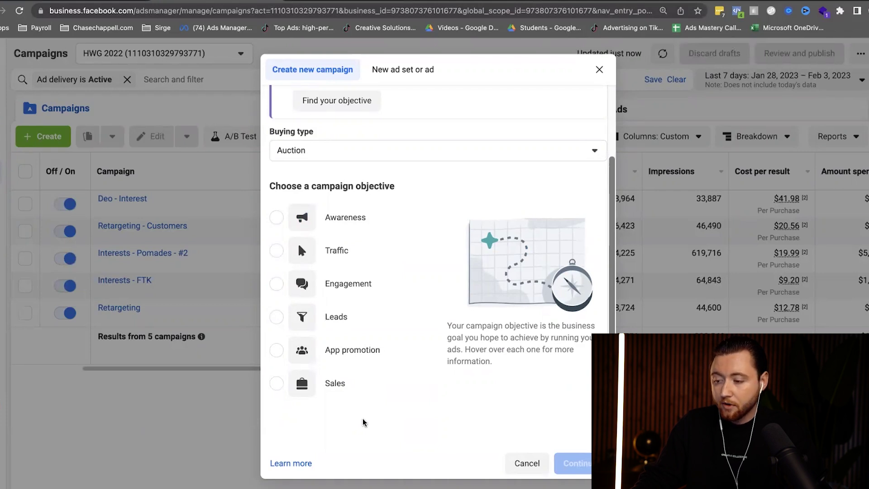
pyautogui.click(344, 383)
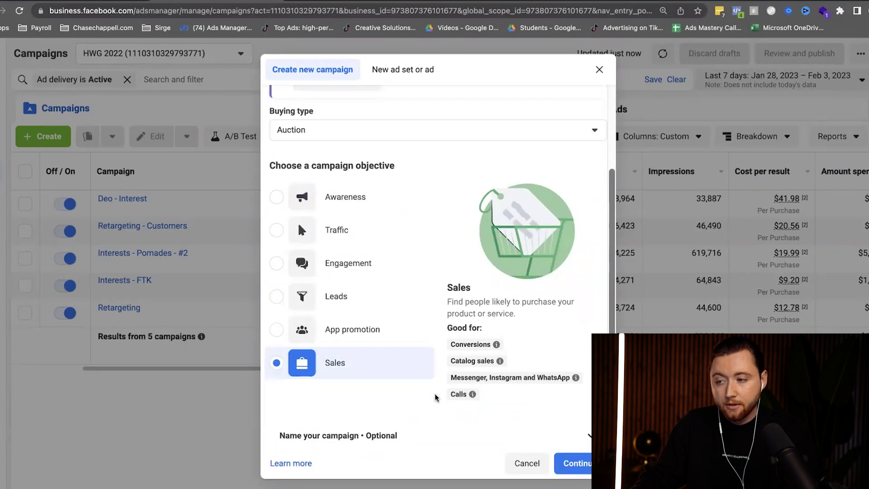
pyautogui.click(577, 464)
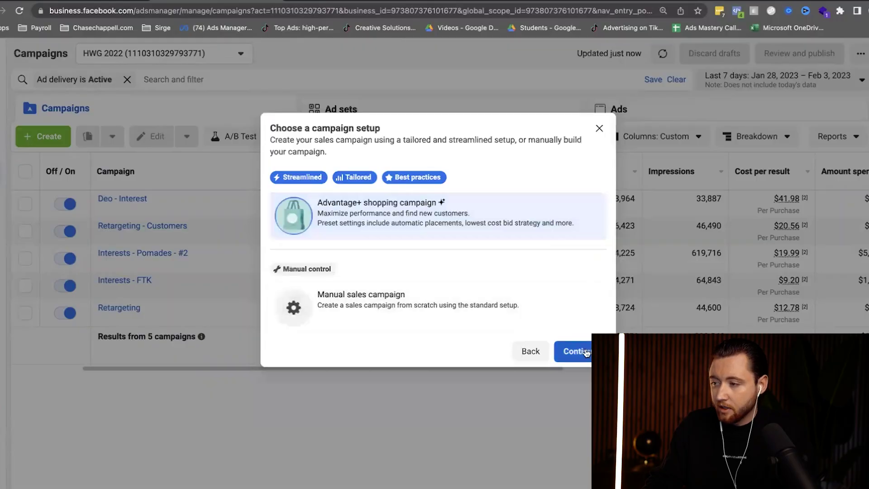
pyautogui.click(587, 353)
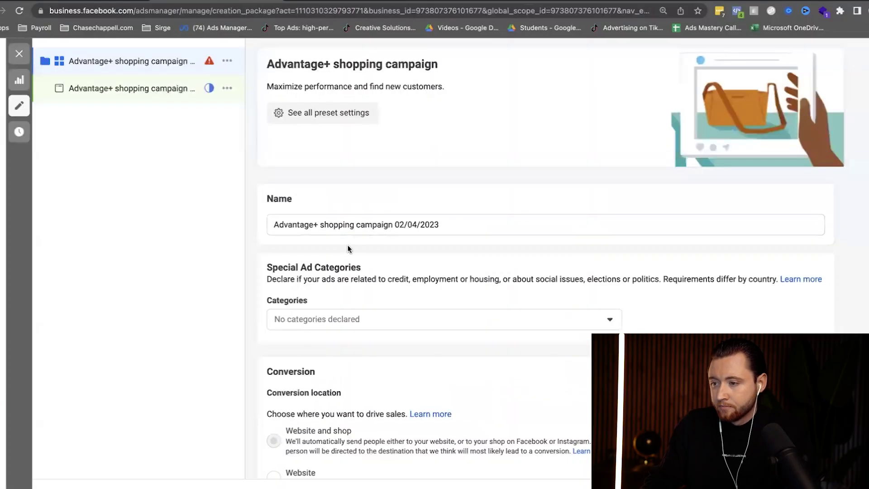
# - Set the campaign's conversion location to Website
pyautogui.scroll(-5, 349, 249)
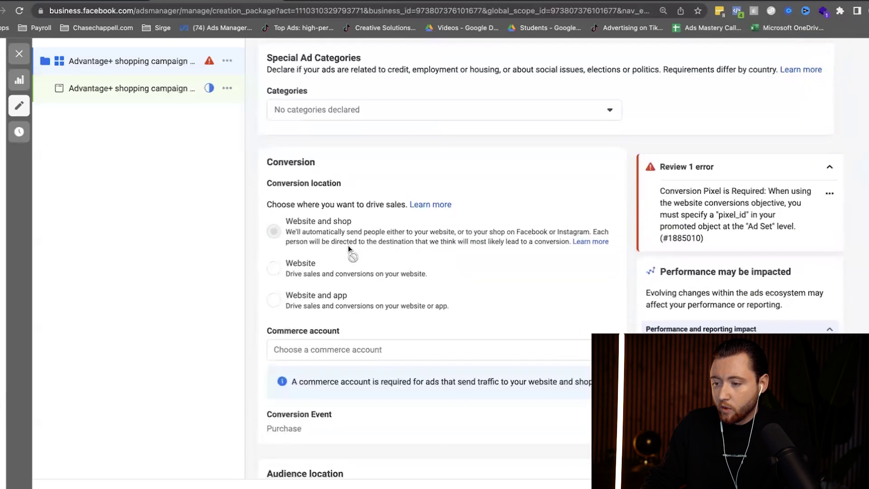
pyautogui.click(274, 269)
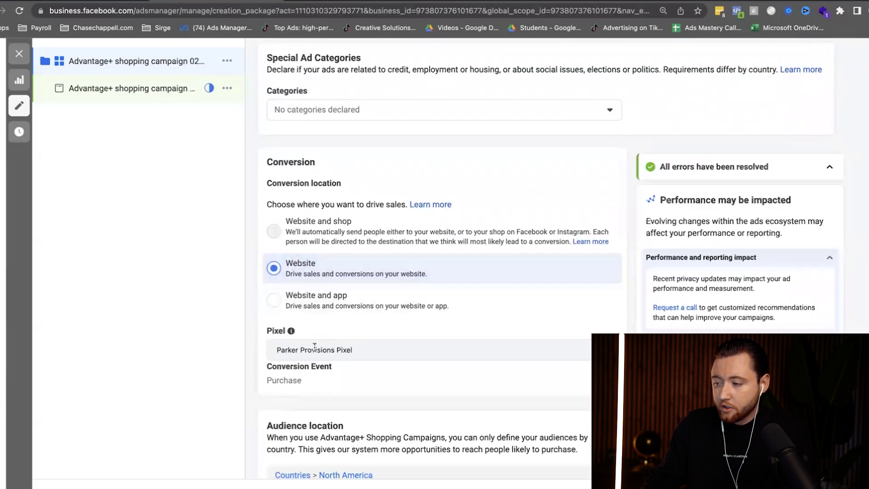
# - Review the audience location, reporting, budget, schedule and attribution settings, including what the Existing Customer Budget Cap option offers
pyautogui.scroll(-7, 373, 351)
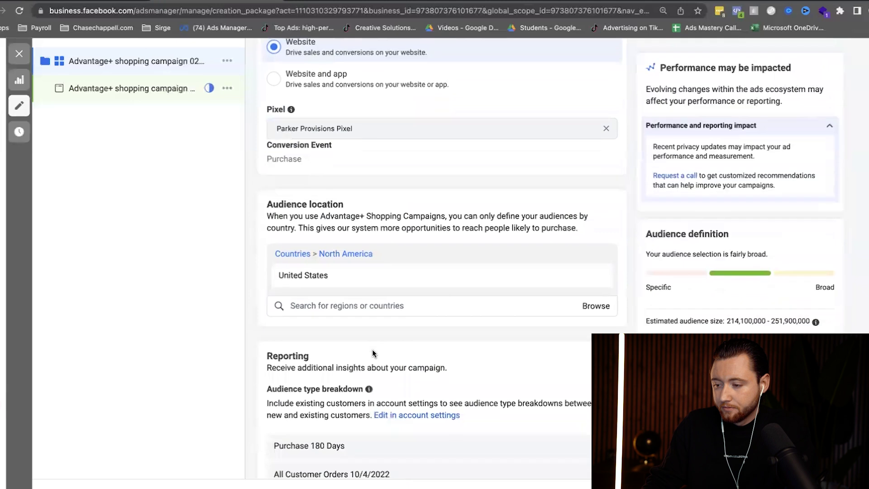
pyautogui.scroll(-1, 372, 351)
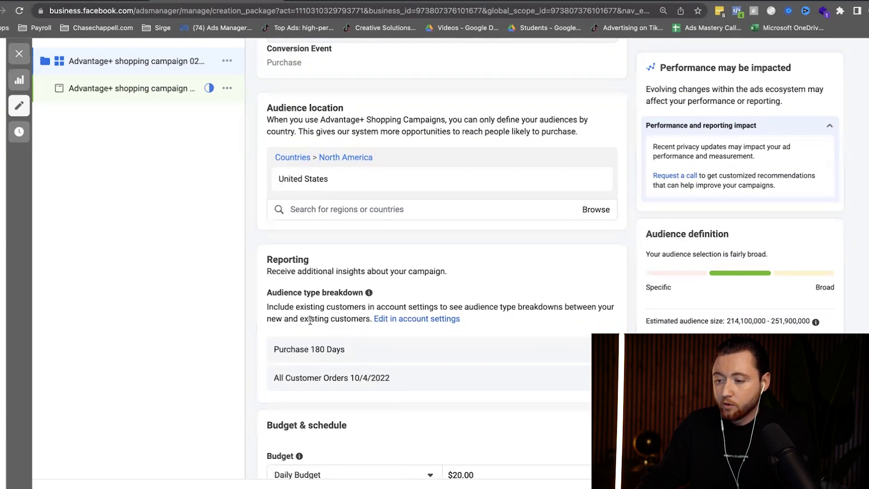
pyautogui.scroll(-1, 310, 333)
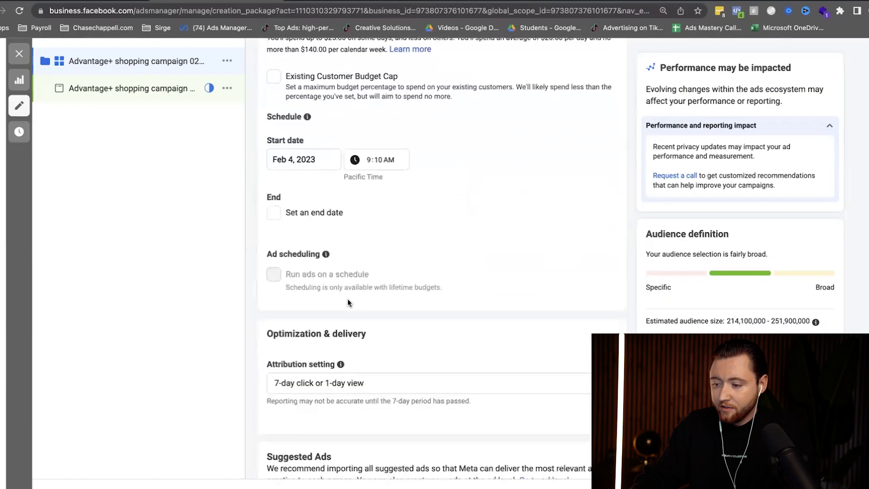
pyautogui.scroll(-3, 348, 302)
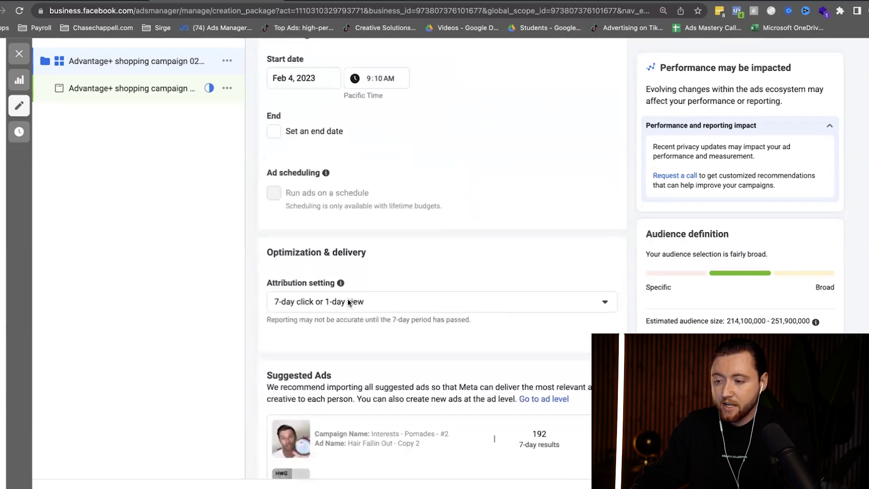
pyautogui.scroll(10, 347, 302)
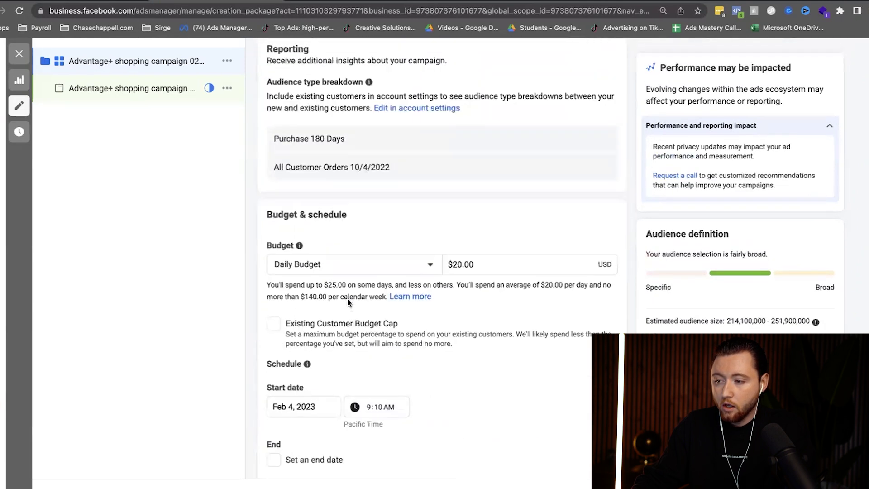
pyautogui.scroll(-3, 331, 271)
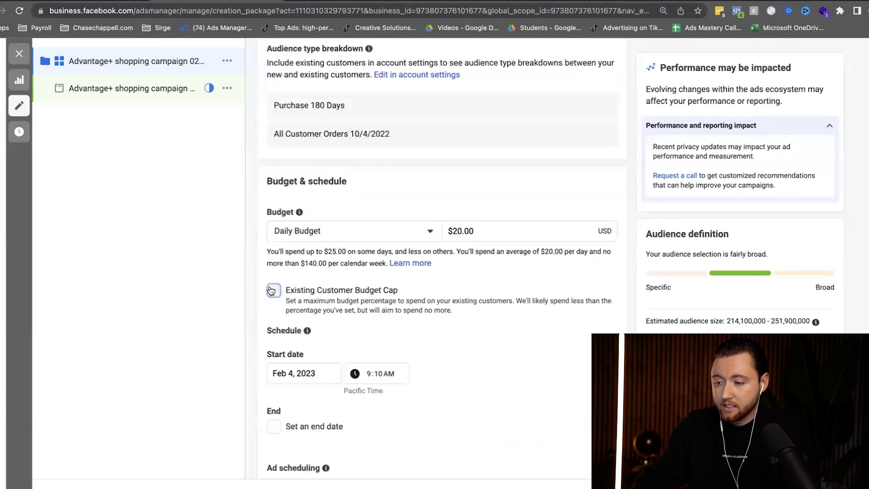
pyautogui.click(272, 291)
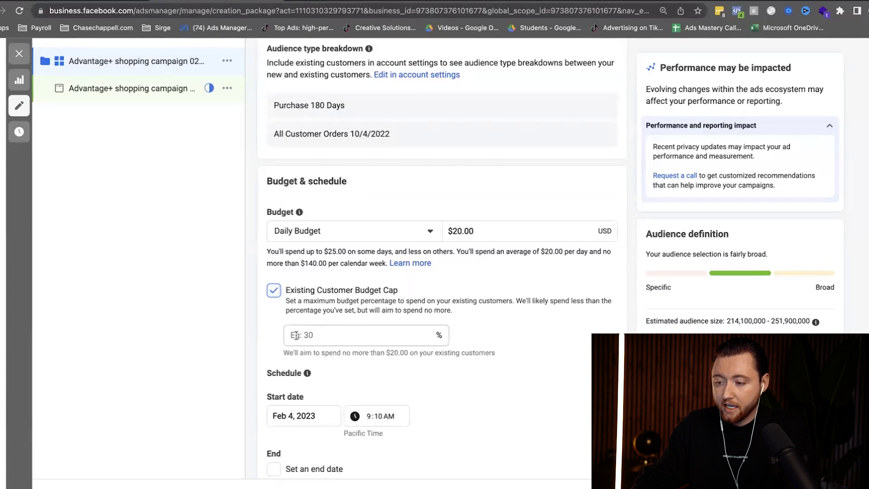
pyautogui.click(274, 291)
# - Look through the suggested ads and import all of them into the Advantage+ shopping campaign
pyautogui.scroll(-1, 379, 294)
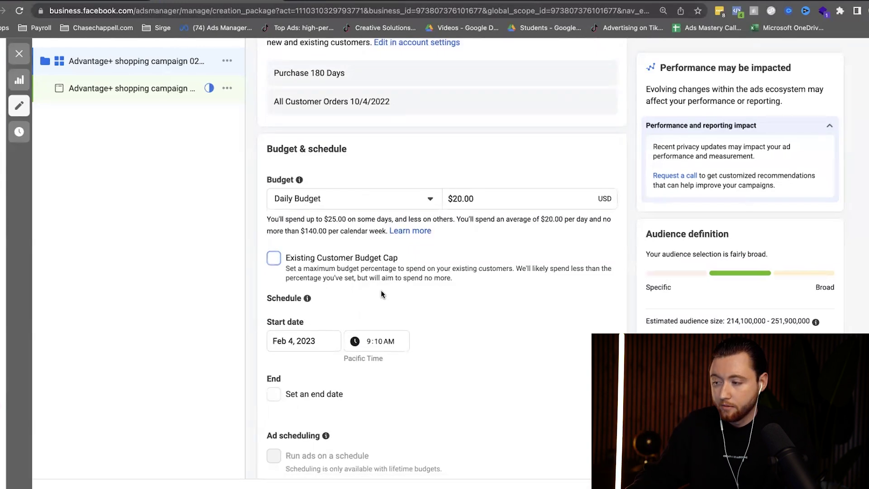
pyautogui.scroll(-1, 382, 294)
pyautogui.scroll(-10, 508, 221)
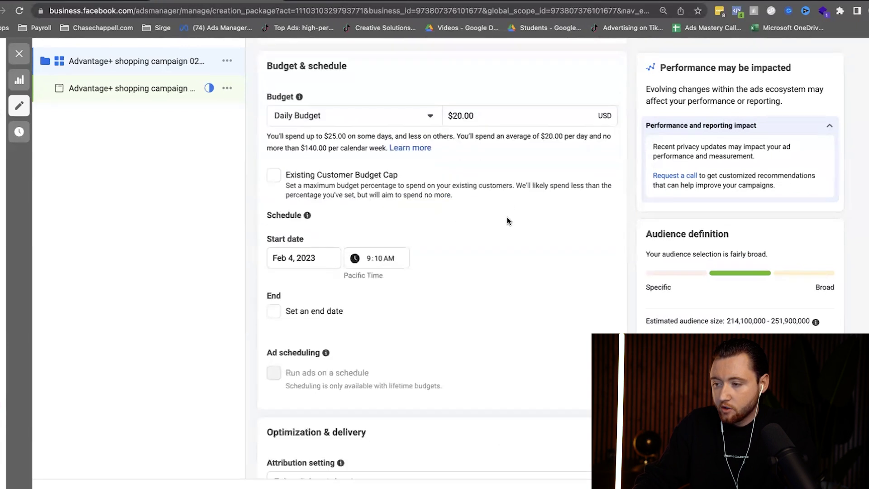
pyautogui.scroll(-3, 508, 221)
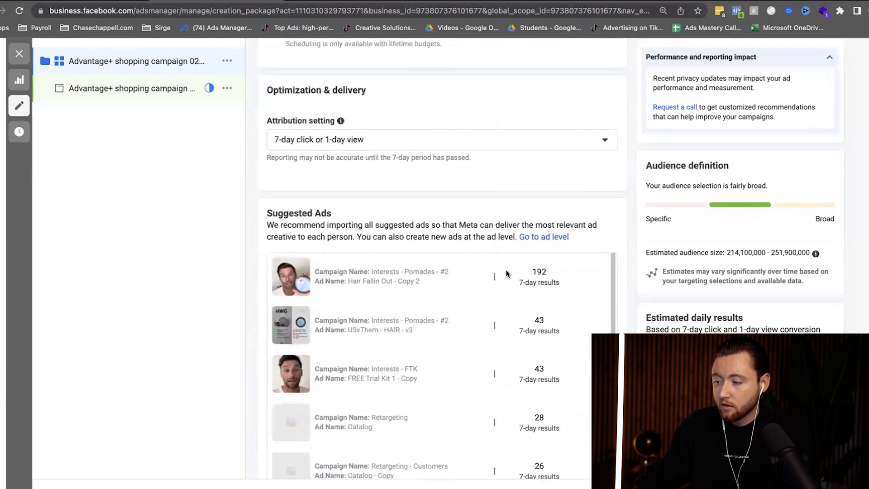
pyautogui.moveTo(521, 322); pyautogui.dragTo(552, 329)
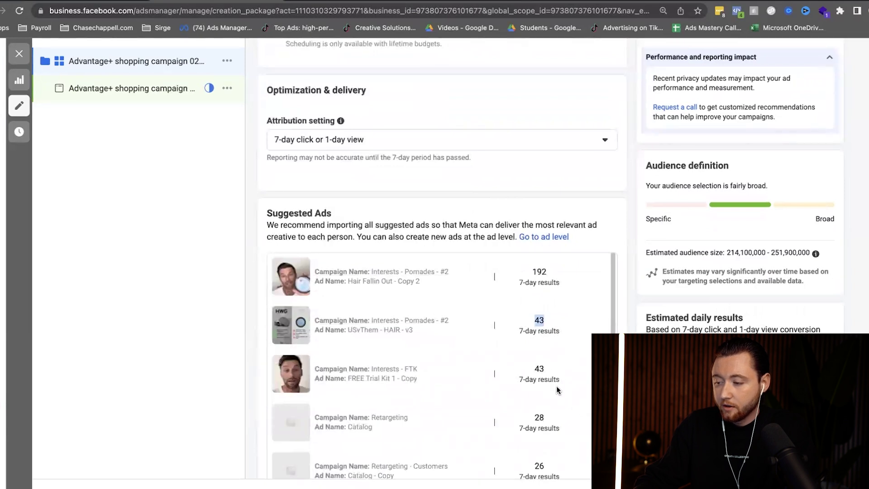
pyautogui.scroll(-2, 551, 401)
pyautogui.scroll(2, 556, 311)
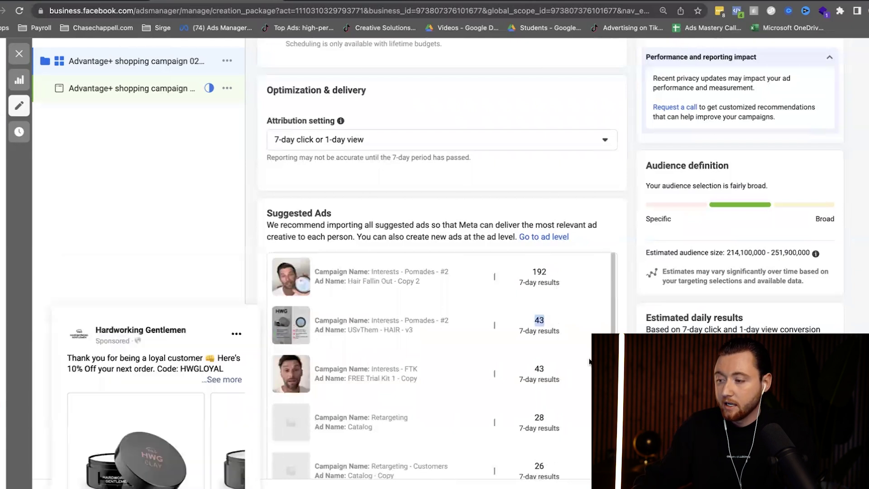
pyautogui.click(556, 272)
pyautogui.scroll(-10, 586, 302)
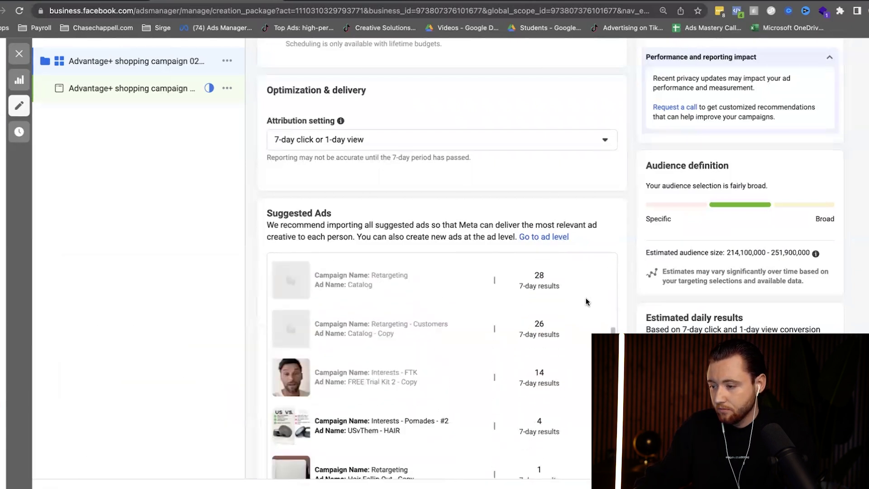
pyautogui.click(573, 445)
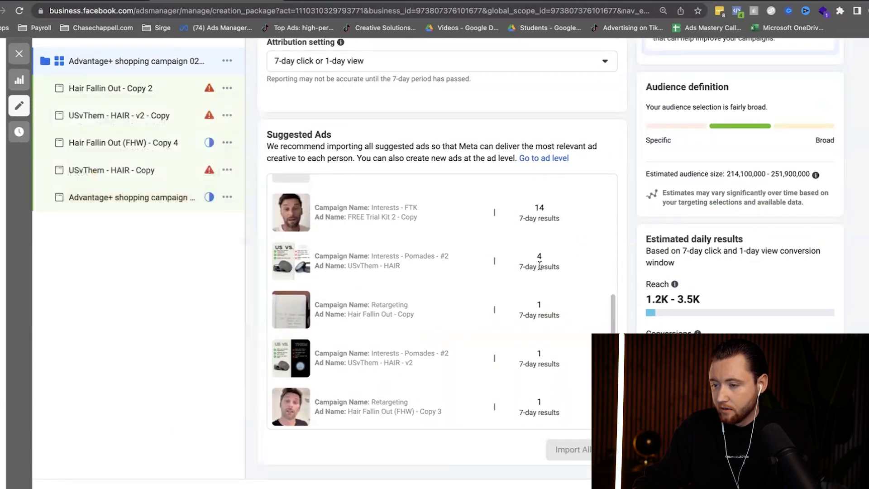
# - Go to the ad level and examine the format, media and text of the imported Hair Fallin Out - Copy 2 ad
pyautogui.scroll(5, 539, 266)
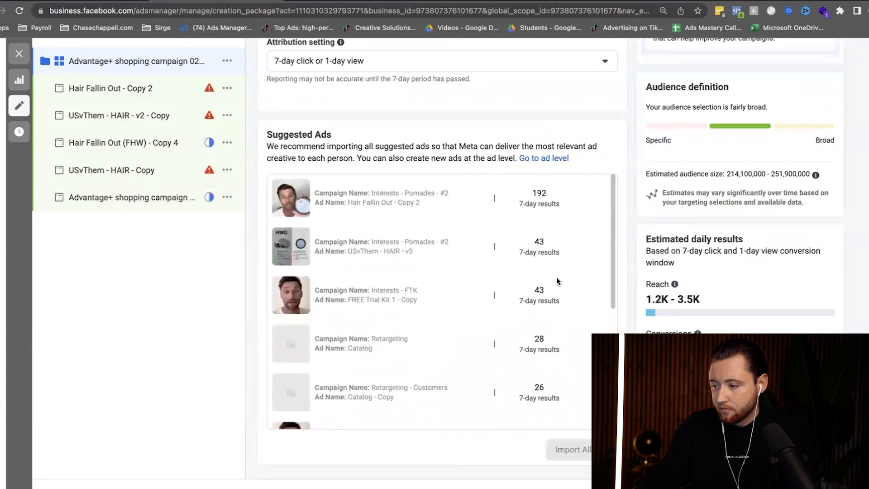
pyautogui.scroll(-3, 563, 355)
pyautogui.scroll(3, 568, 374)
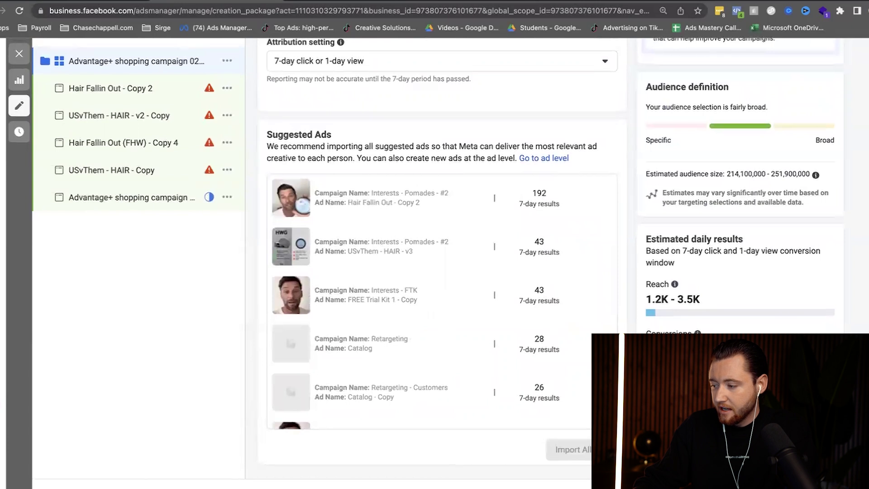
pyautogui.click(544, 158)
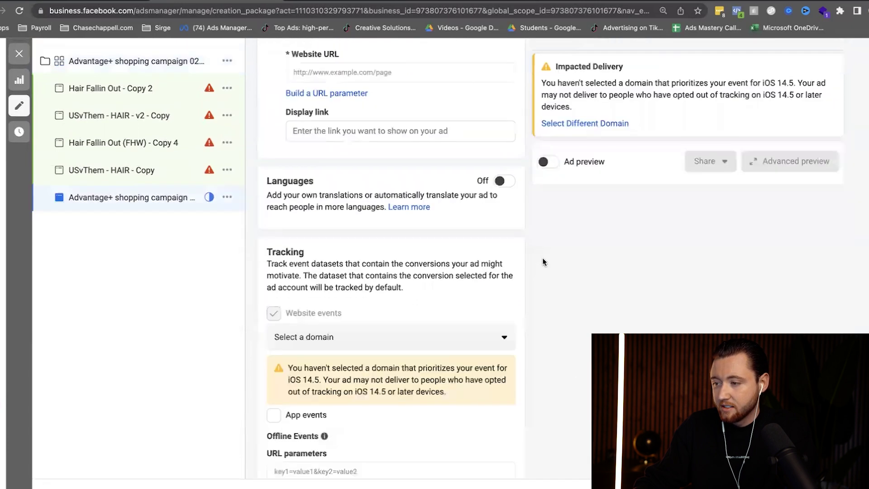
pyautogui.click(150, 88)
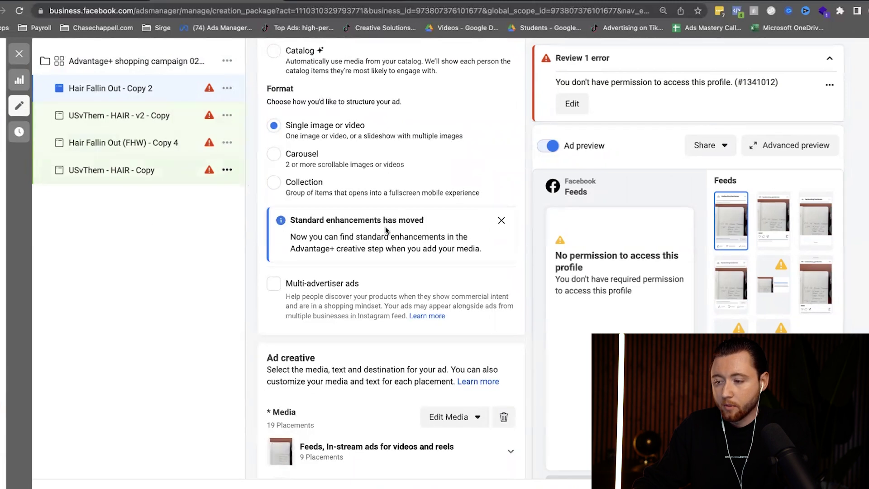
pyautogui.scroll(-8, 385, 226)
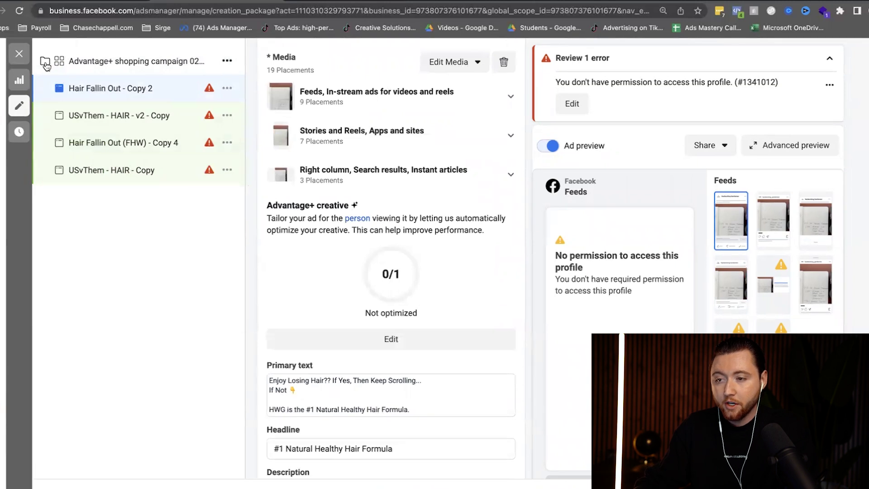
# - Close the campaign editor, list the new campaign's ads, and deselect Hair Fallin Out - Copy 2
pyautogui.click(21, 54)
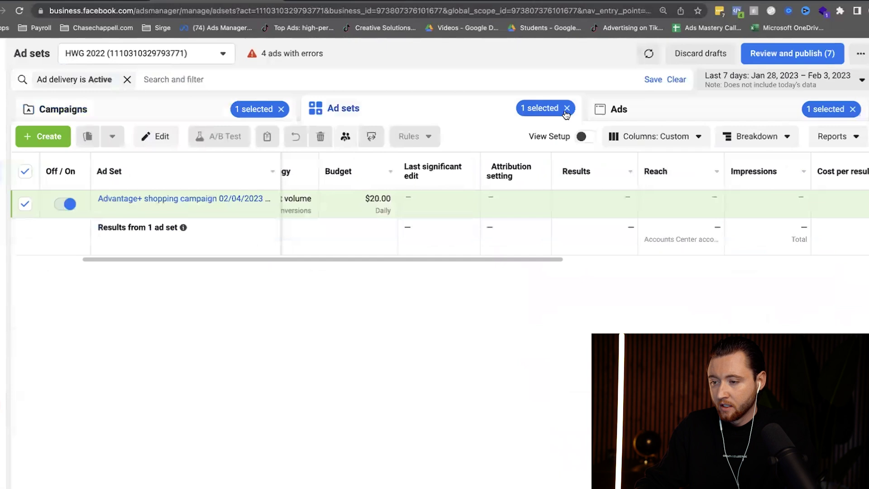
pyautogui.click(607, 113)
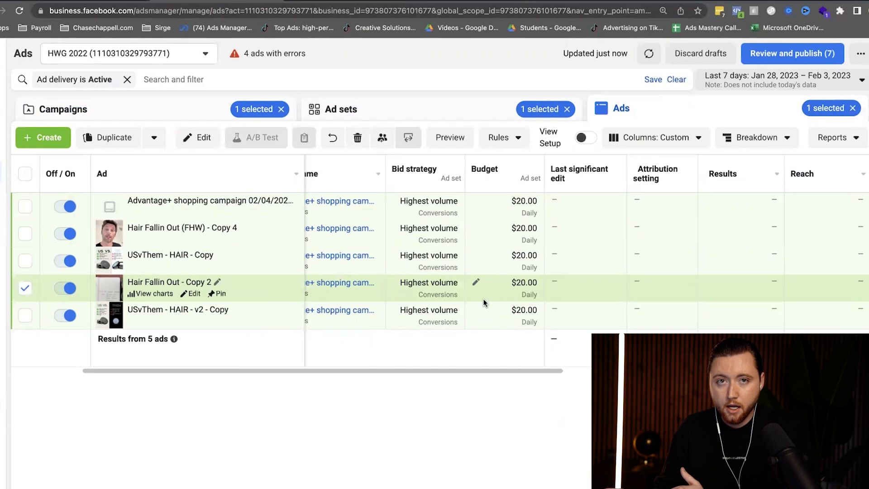
pyautogui.click(25, 288)
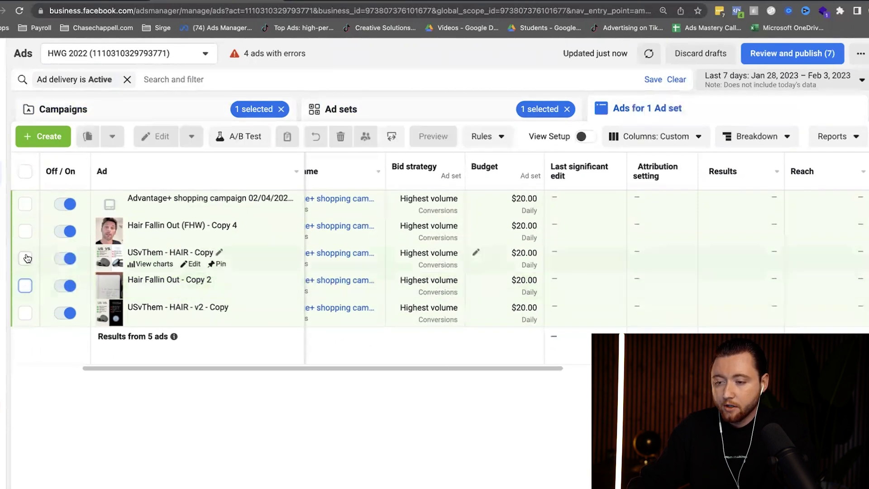
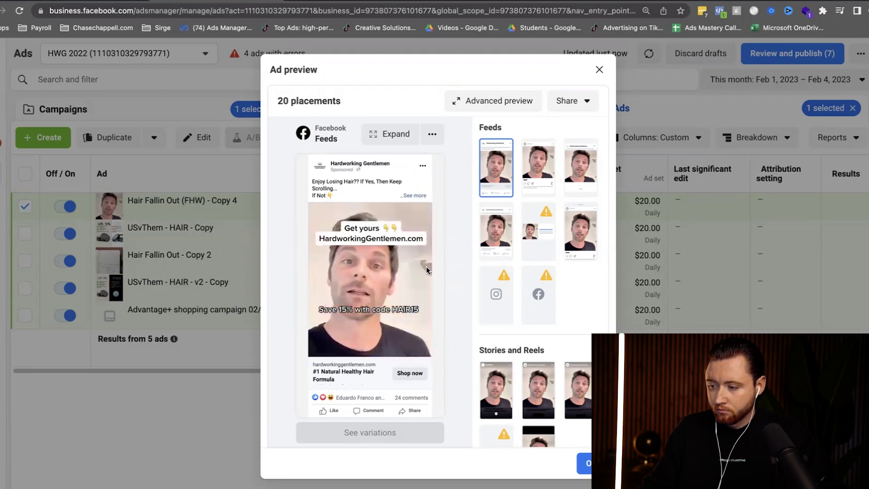
# - Play the video in the Facebook Feeds preview of the Hair Fallin Out (FHW) - Copy 4 ad
pyautogui.click(351, 269)
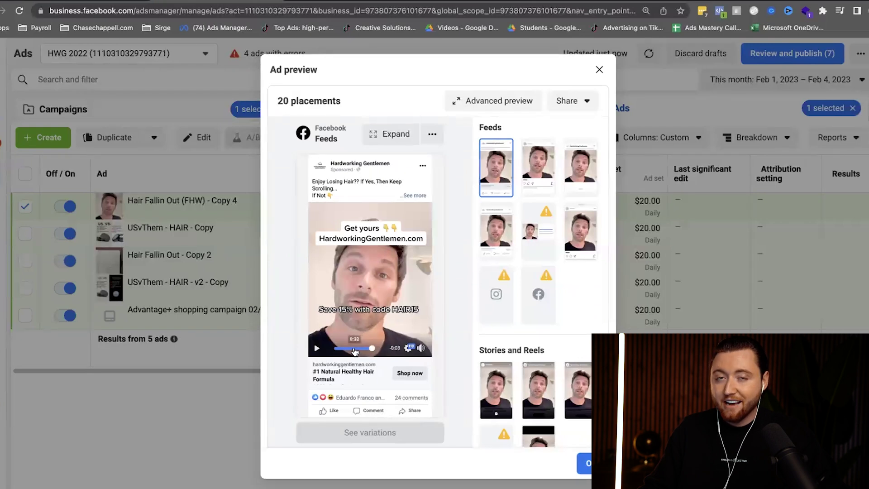
# - Skim the Hair Fallin Out (FHW) - Copy 4 video from its opening hook to its closing seconds in the Facebook Feeds preview
pyautogui.moveTo(355, 351); pyautogui.dragTo(364, 352)
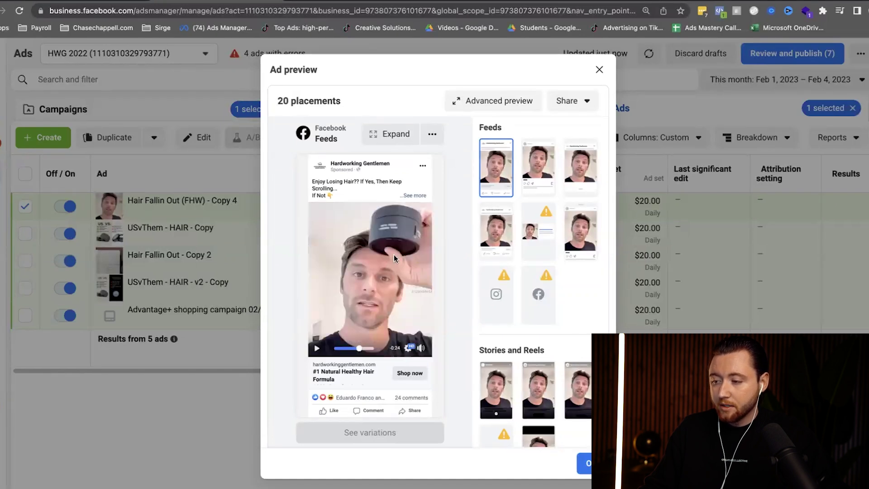
pyautogui.click(336, 350)
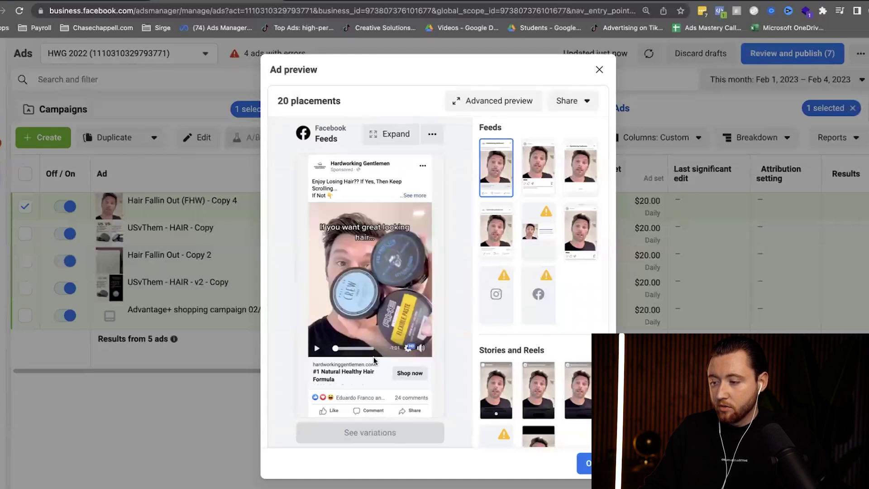
pyautogui.click(348, 349)
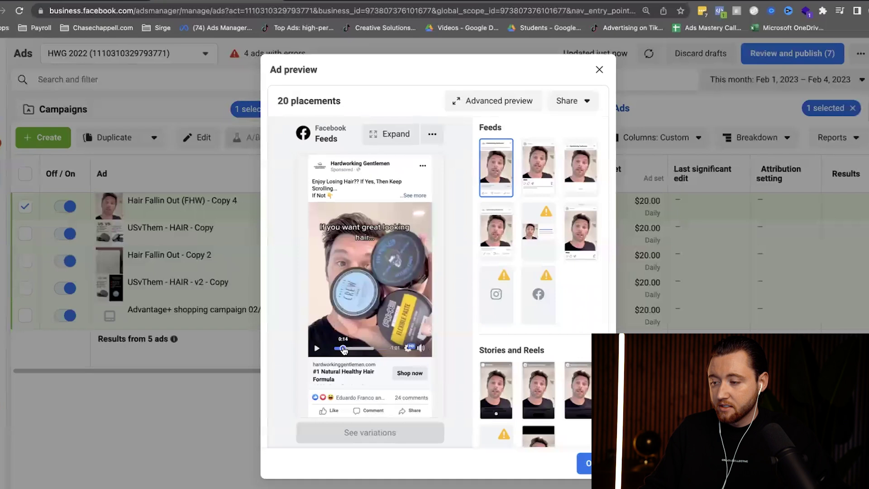
pyautogui.click(336, 349)
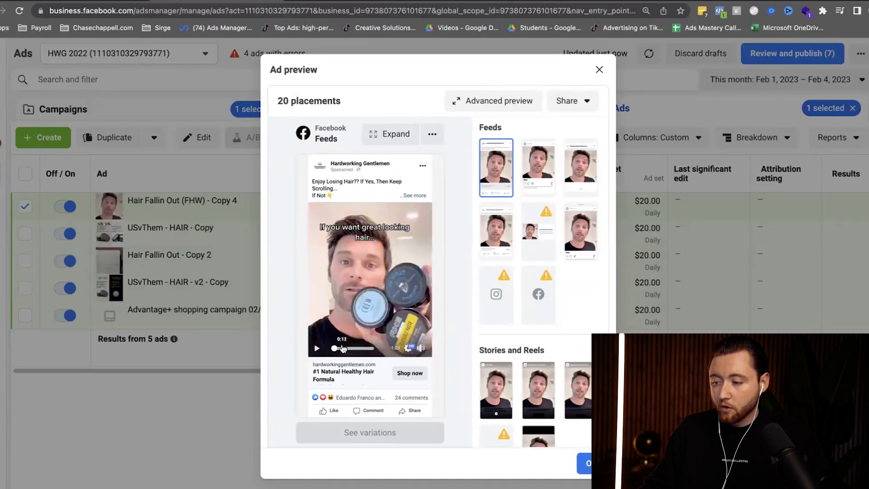
pyautogui.click(343, 349)
pyautogui.click(360, 348)
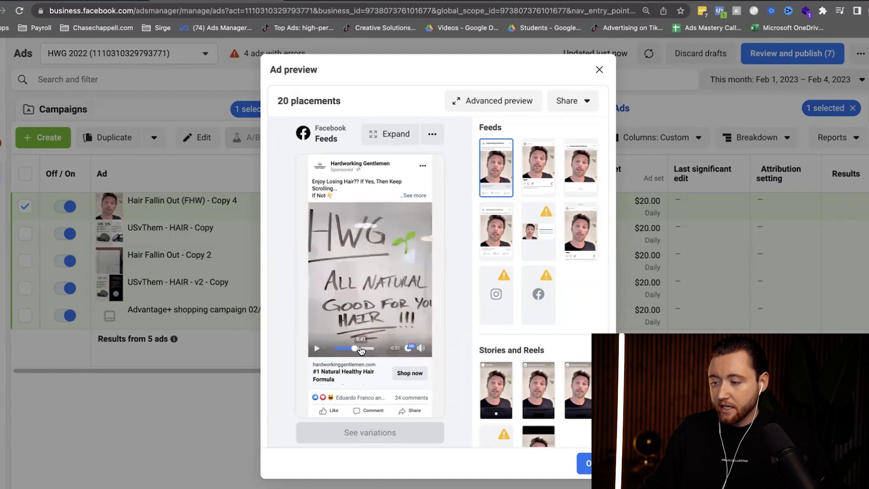
pyautogui.click(361, 349)
pyautogui.click(364, 348)
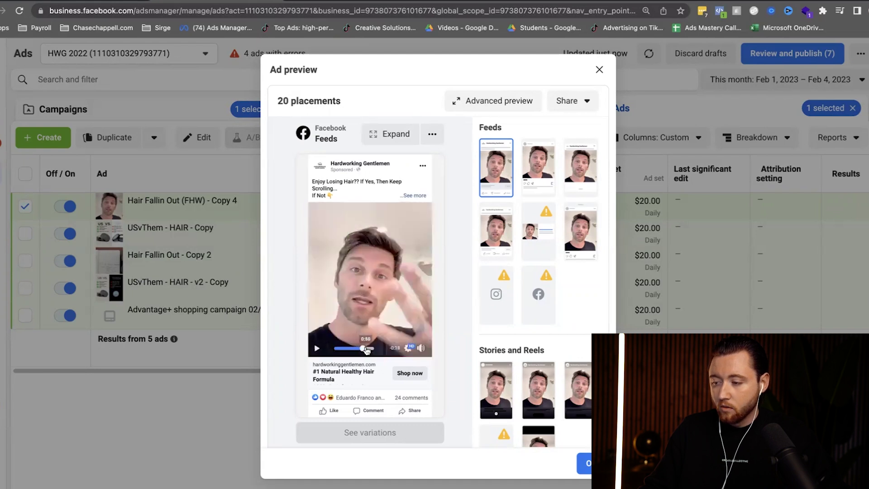
pyautogui.click(366, 349)
pyautogui.click(371, 348)
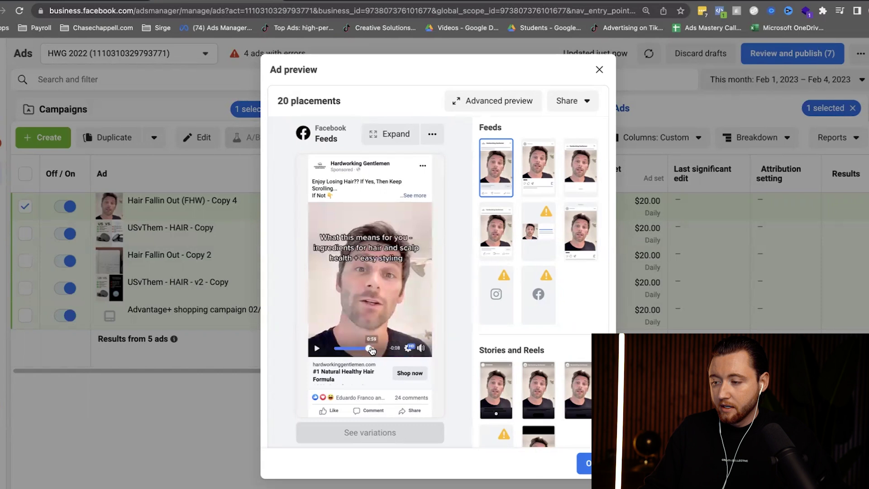
pyautogui.click(374, 349)
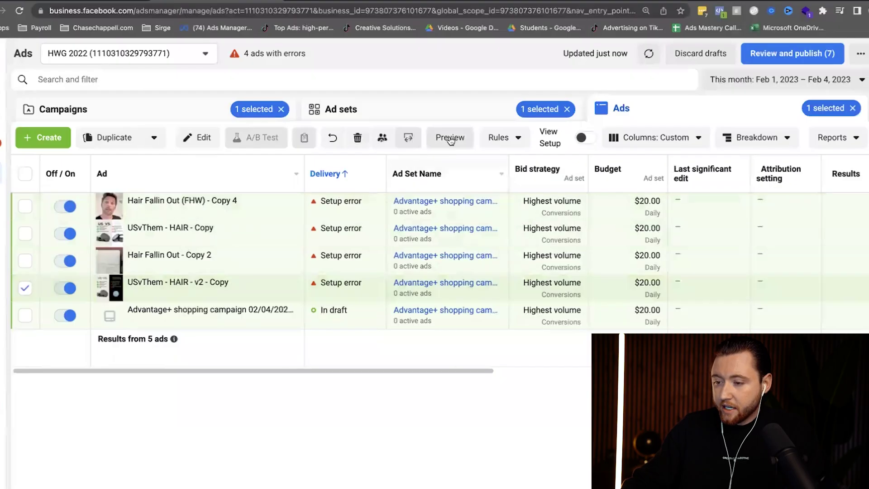
# - Open the ad preview of the selected USvThem - HAIR - v2 - Copy ad
pyautogui.click(450, 138)
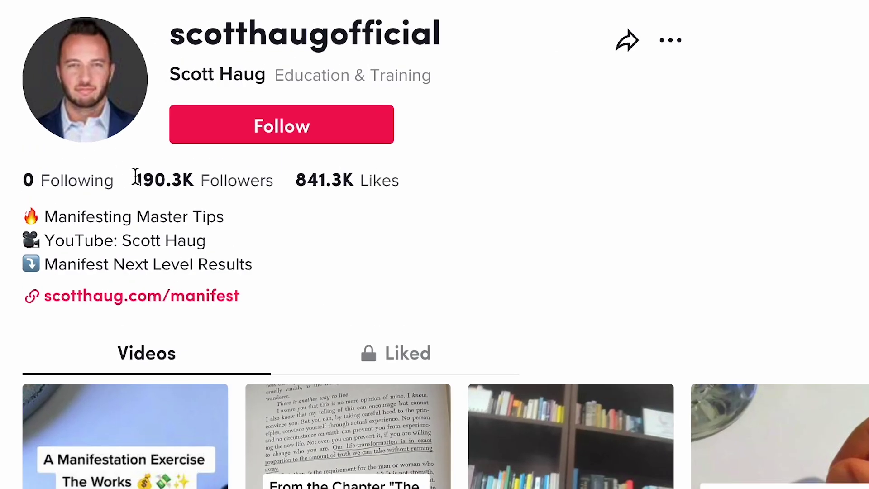
# - Switch to the TikTok creator's profile and highlight its follower count
pyautogui.moveTo(135, 176); pyautogui.dragTo(277, 175)
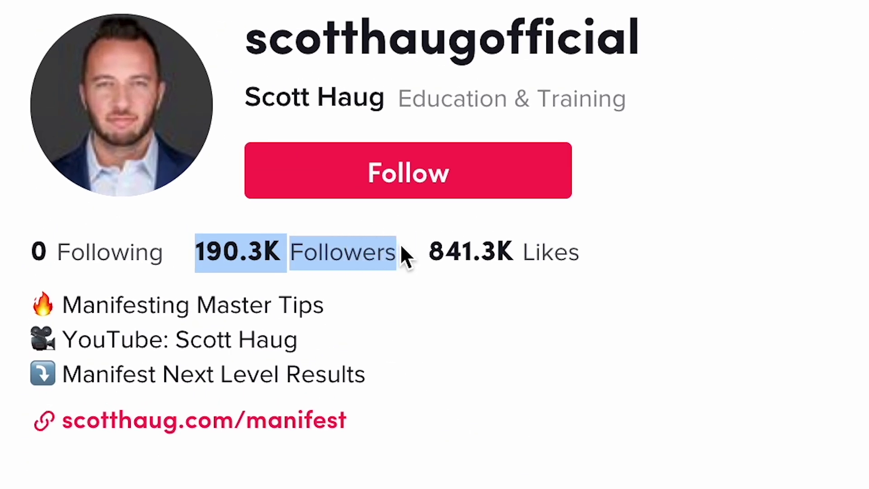